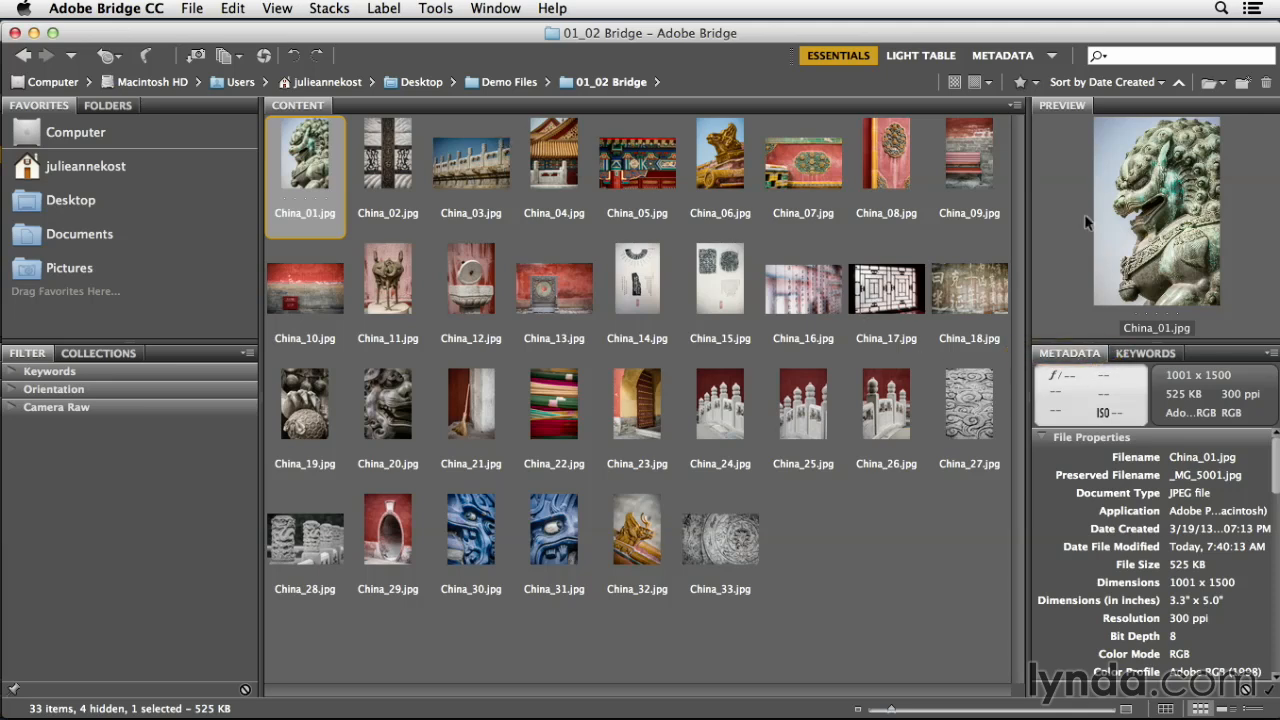
Step: Collapse the preview and File Properties, and expand IPTC Core to show its fields down to Copyright Notice
double_click(1062, 105)
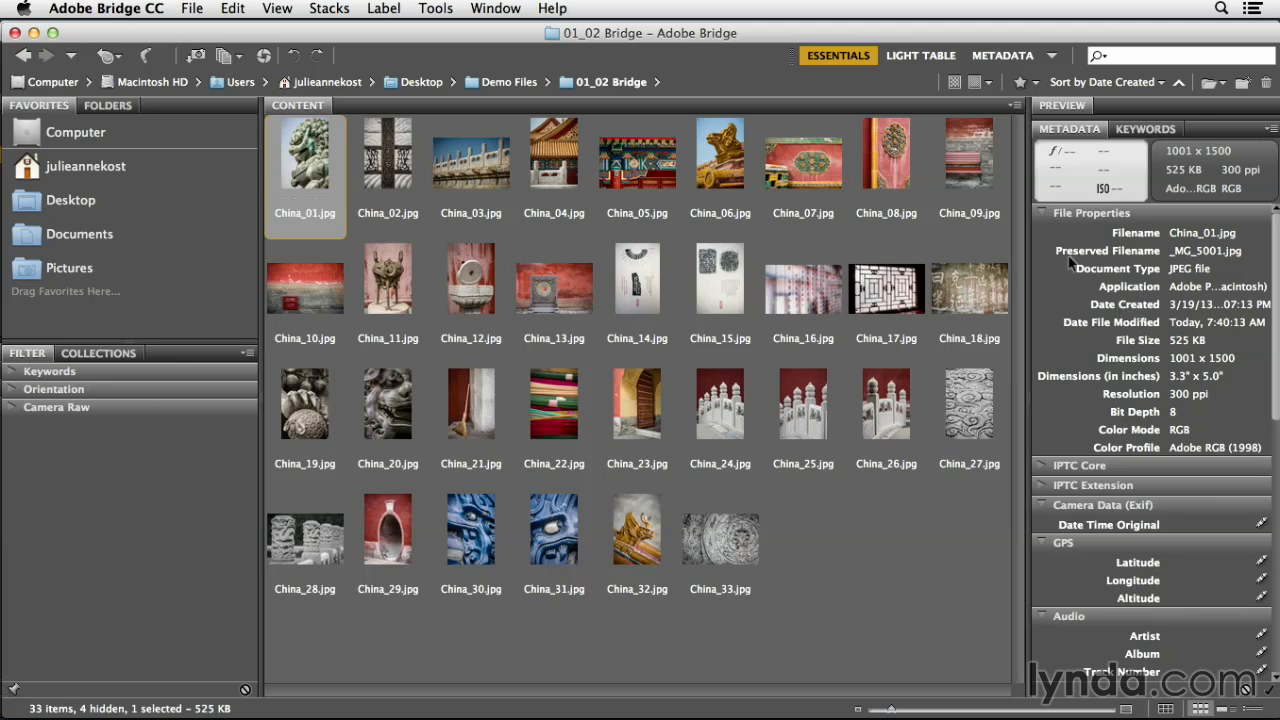
left_click(1043, 214)
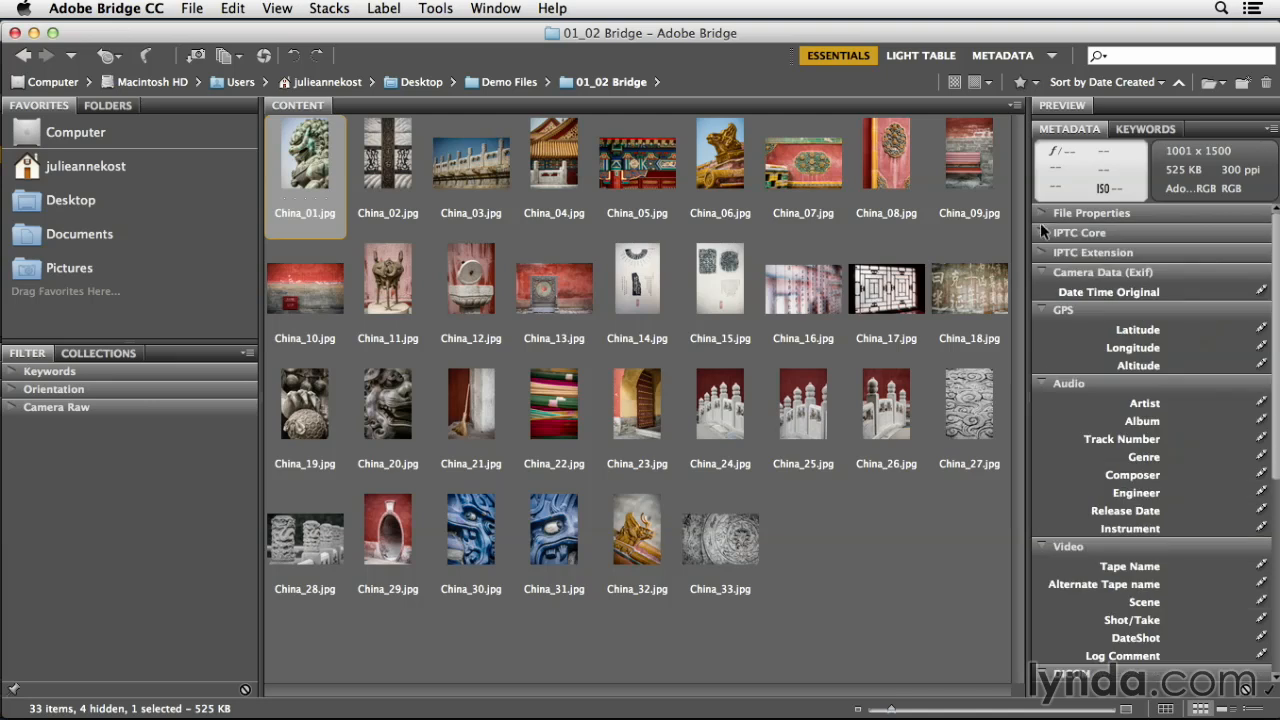
left_click(1041, 233)
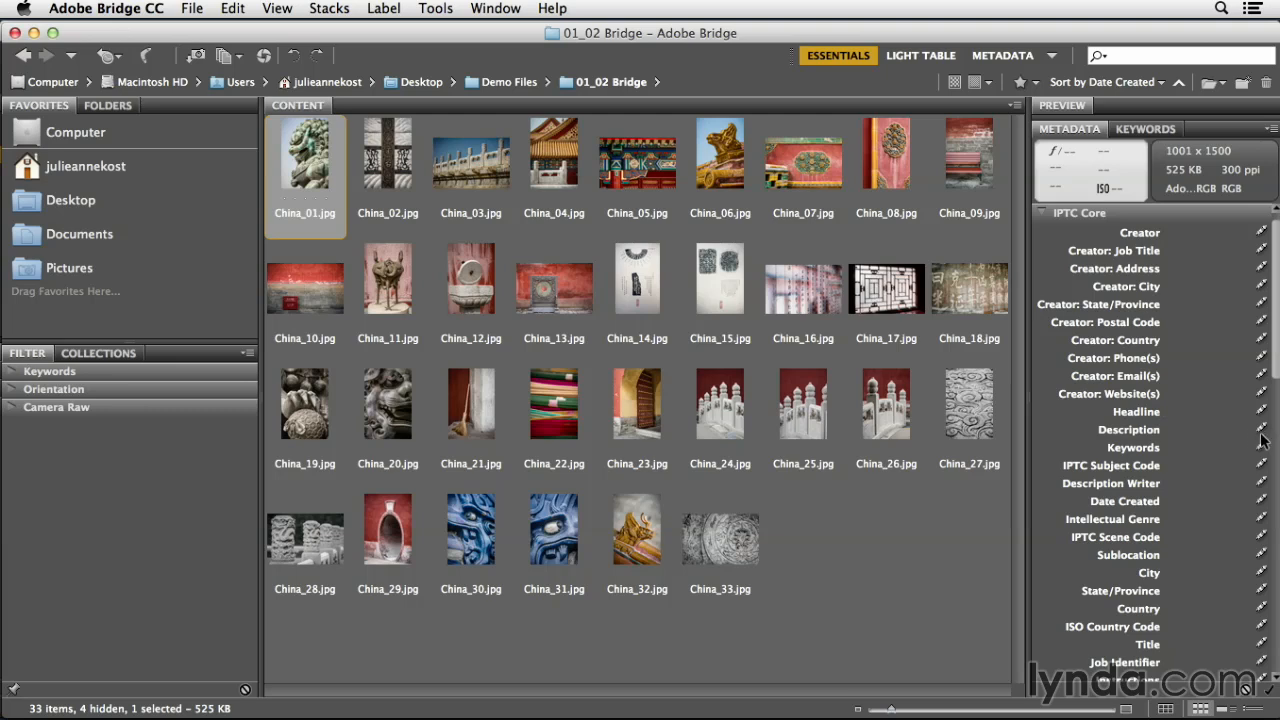
scroll(1206, 533, "down", 5)
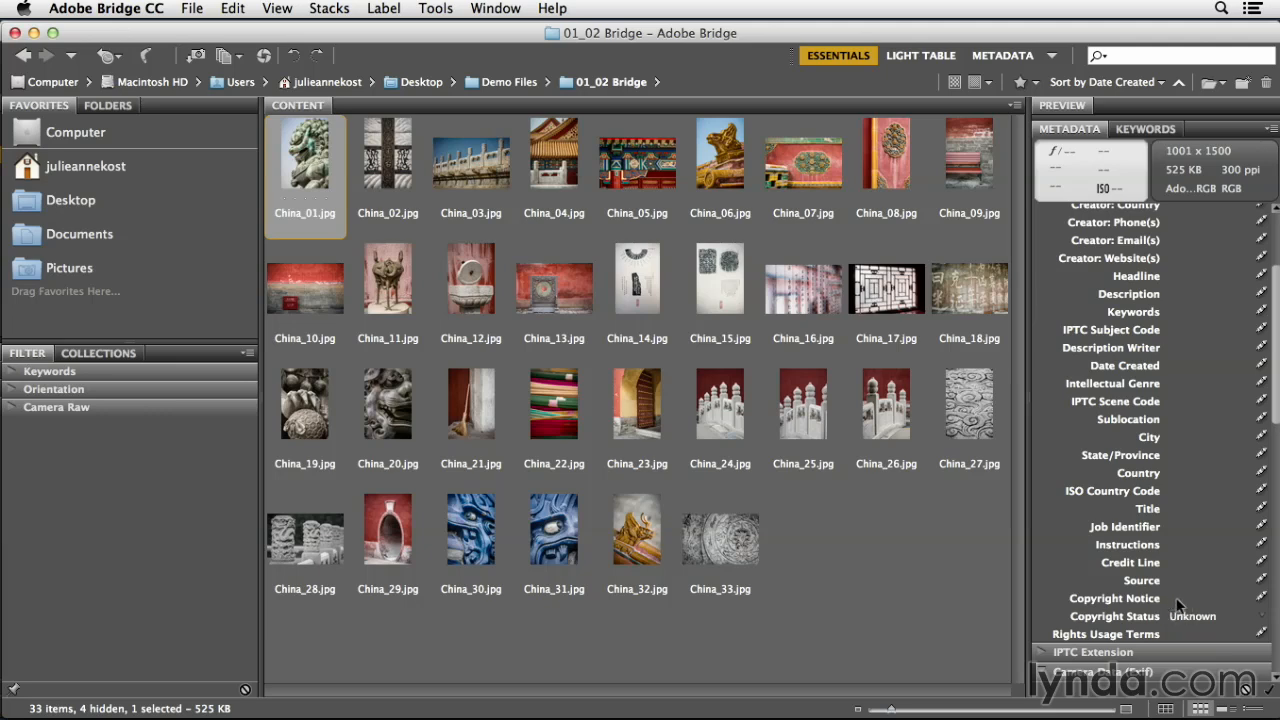
left_click(1186, 598)
key("Escape")
Step: Create a metadata template named with the copyright symbol and the photographer's full name
left_click(438, 9)
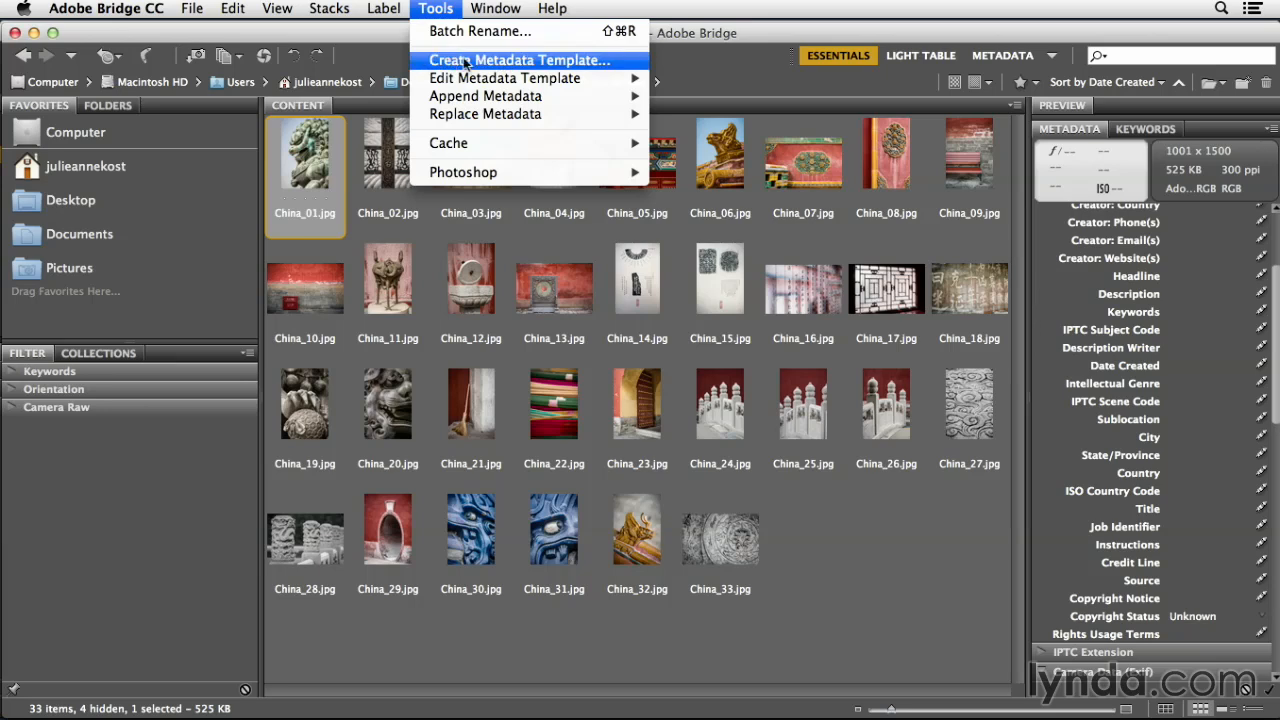
left_click(606, 62)
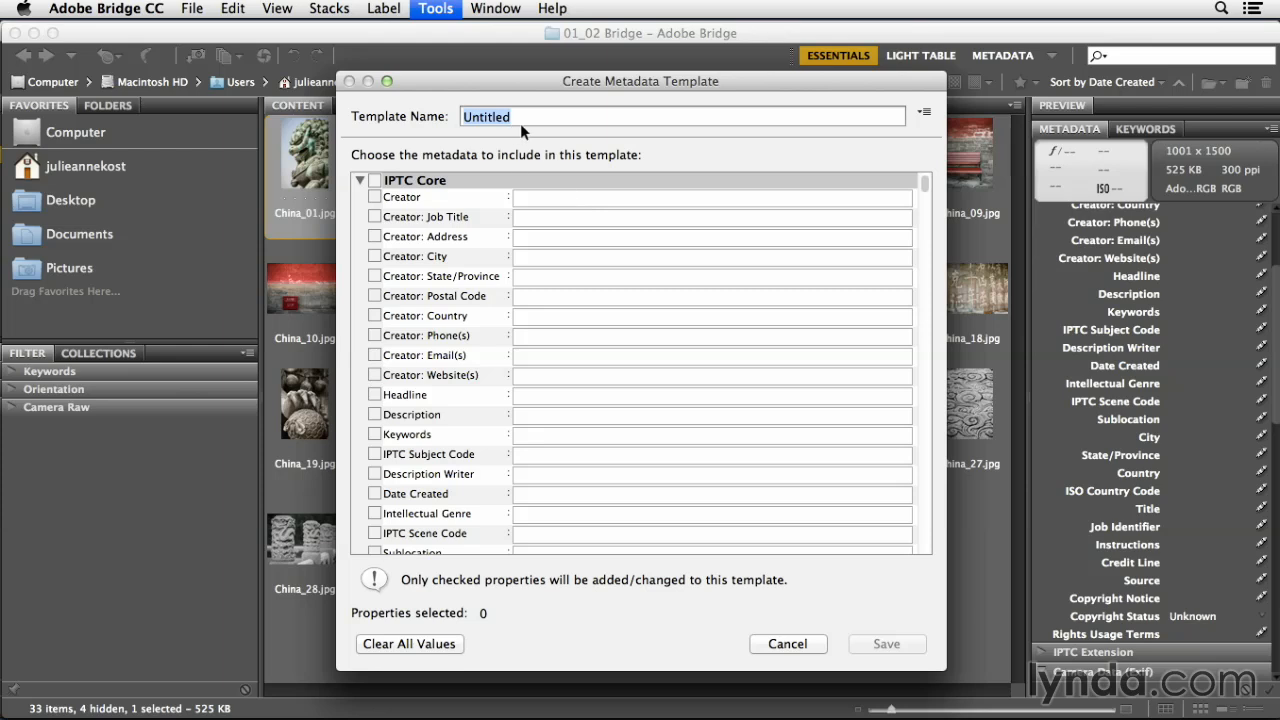
type("© Julieanne Kost")
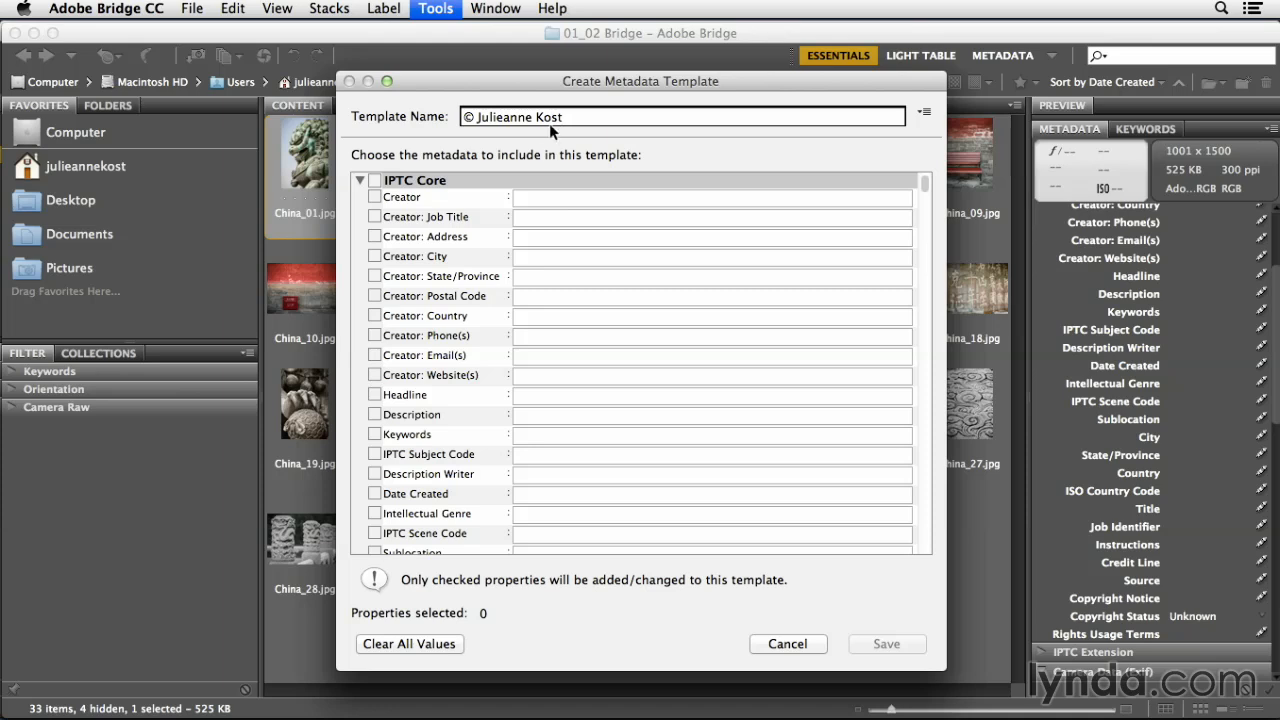
Step: Reuse the template name as the template's Copyright Notice and set Copyright Status to Copyrighted
left_click_drag(564, 117, 478, 117)
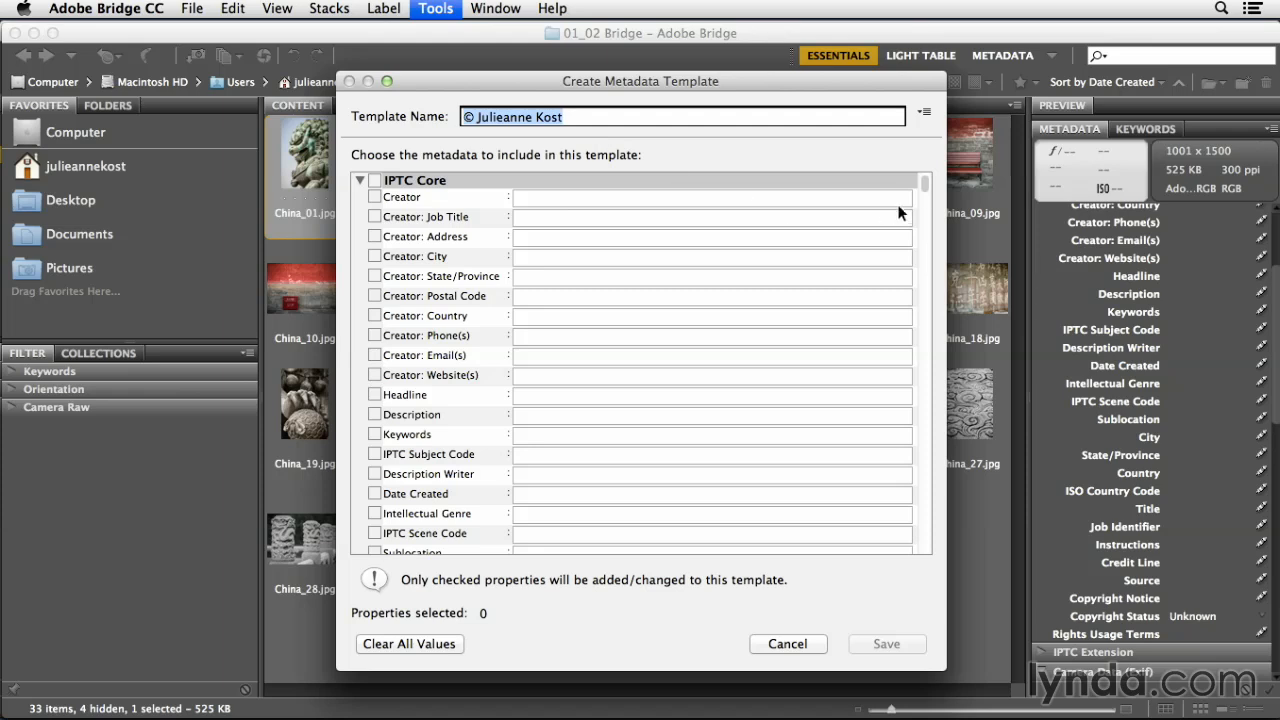
left_click_drag(923, 184, 919, 288)
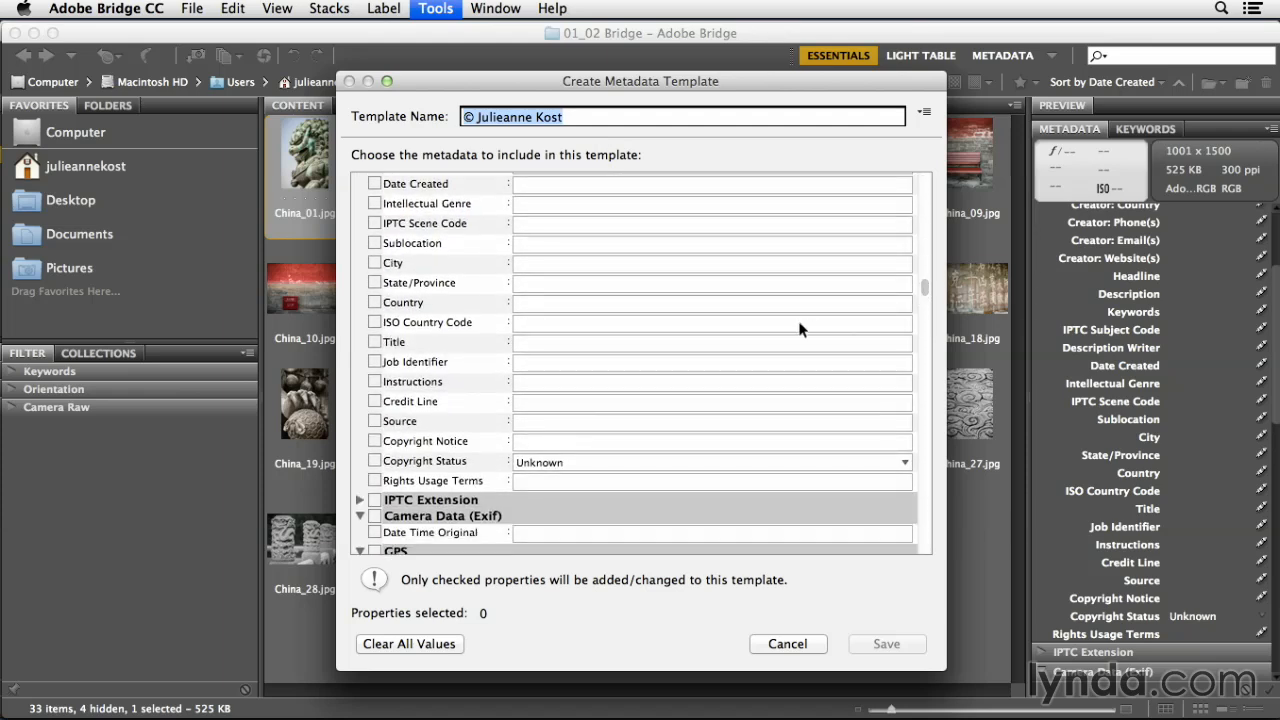
left_click(533, 441)
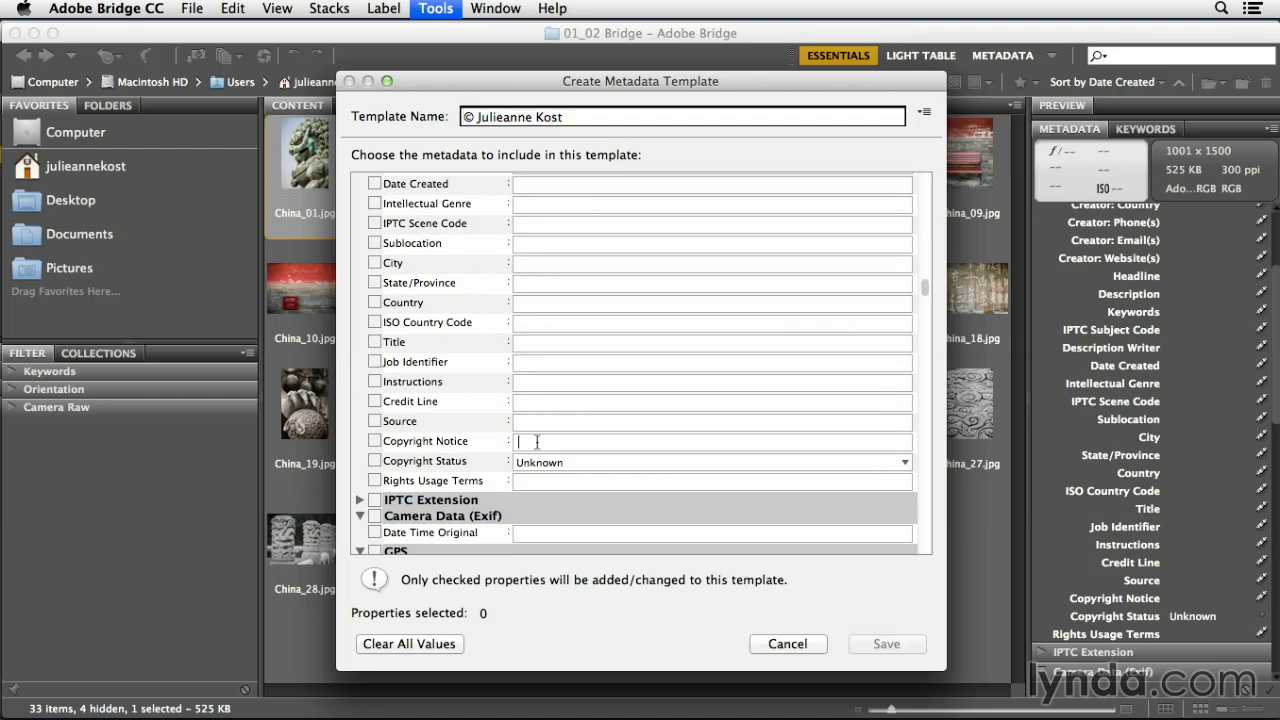
type("© Julieanne Kost")
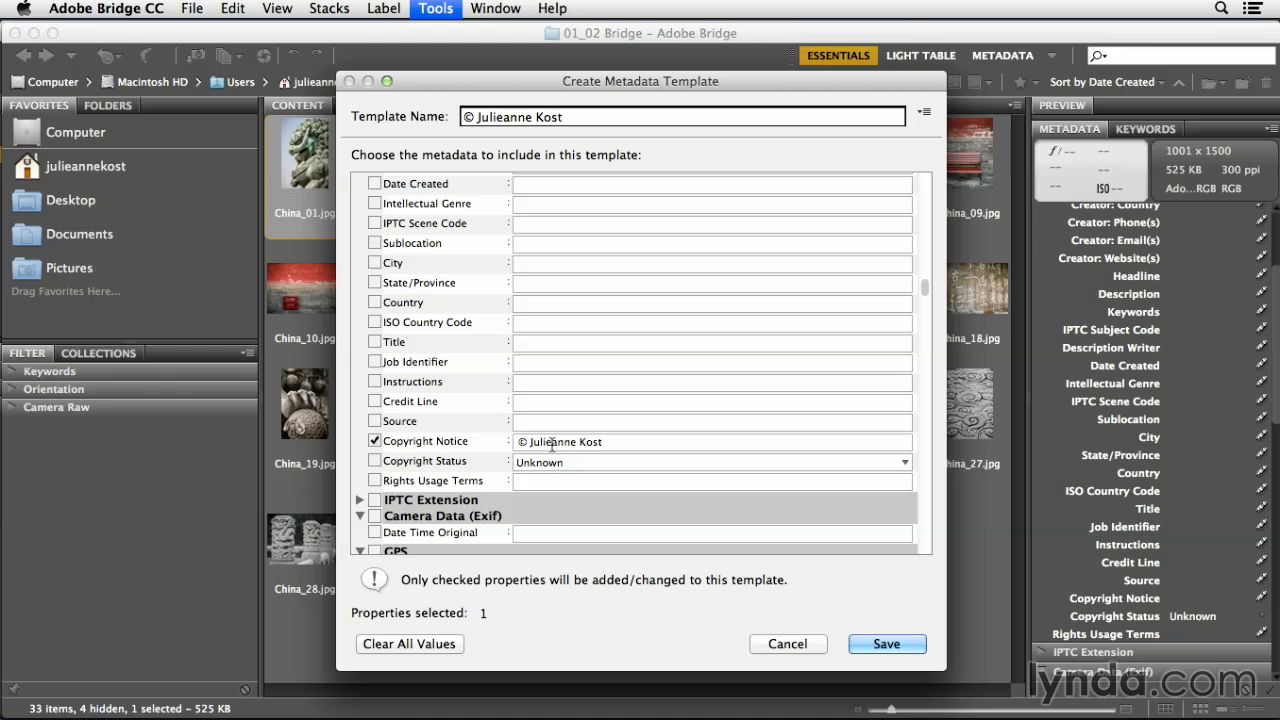
left_click(599, 462)
left_click(602, 481)
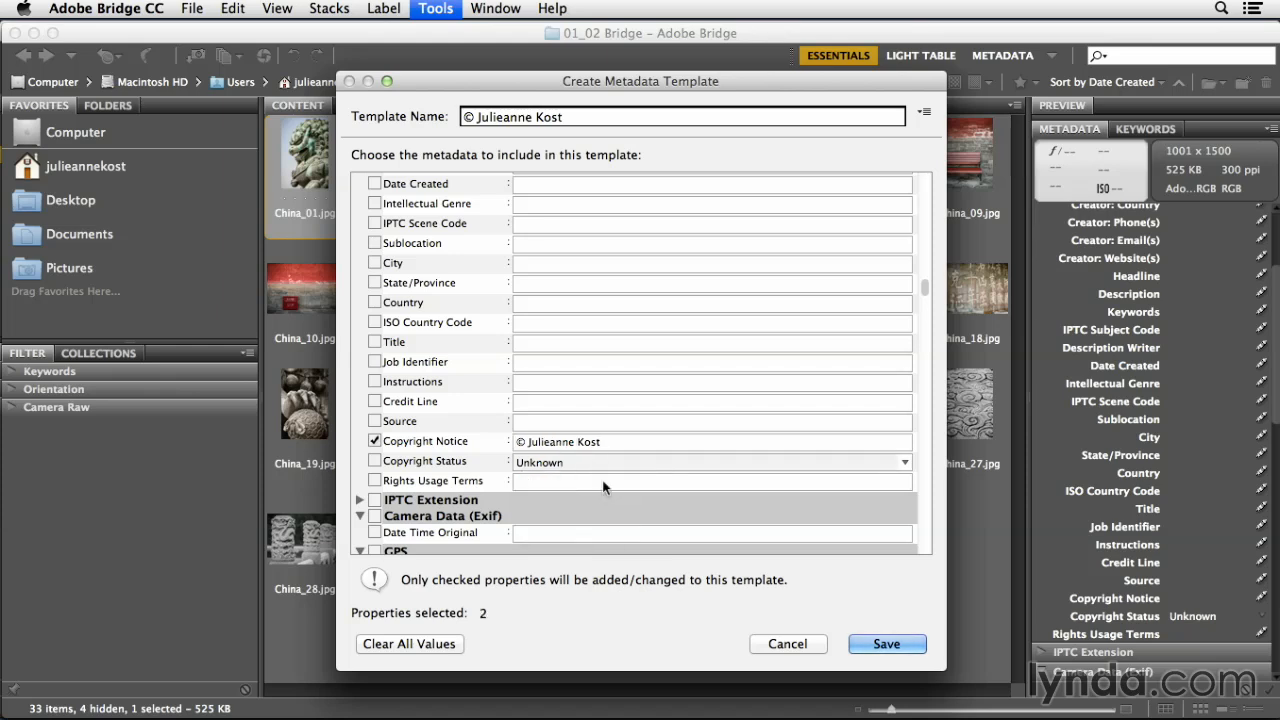
Step: Fill in the creator's city, state and postal code in the template's IPTC Core section
scroll(575, 516, "up", 10)
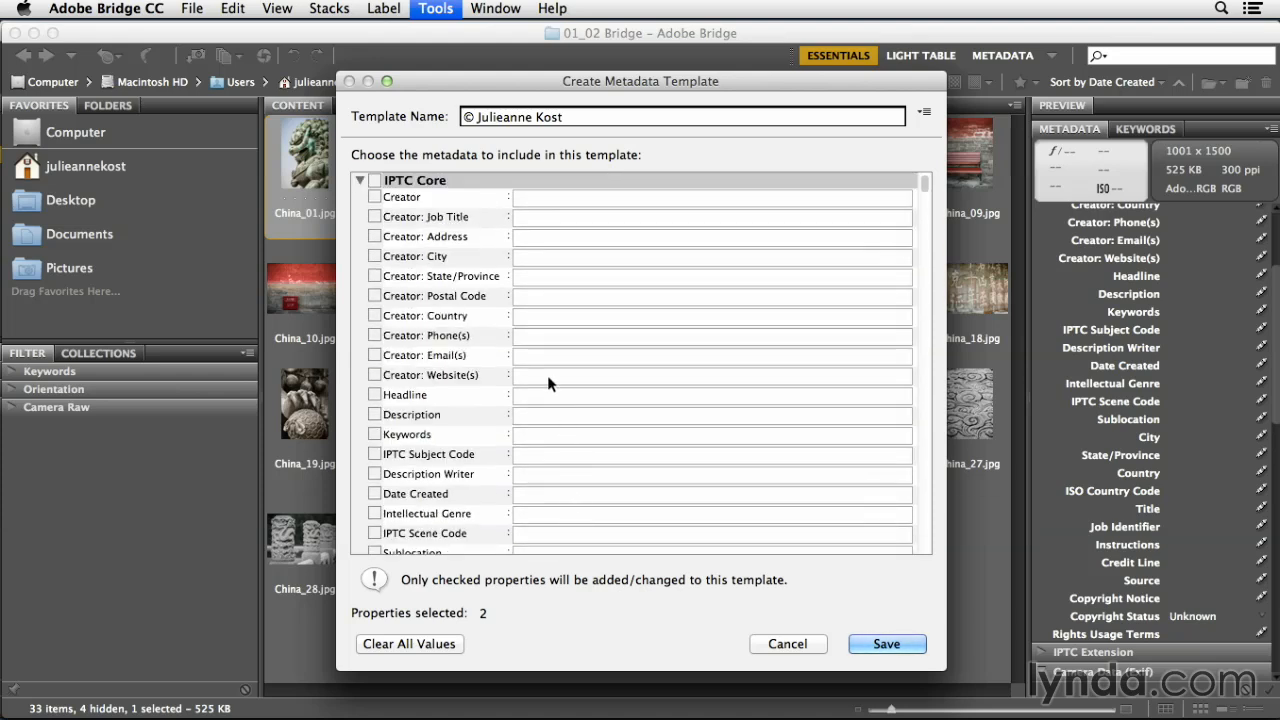
left_click(543, 257)
type("San Jose")
key("Tab")
type("CA")
key("Tab")
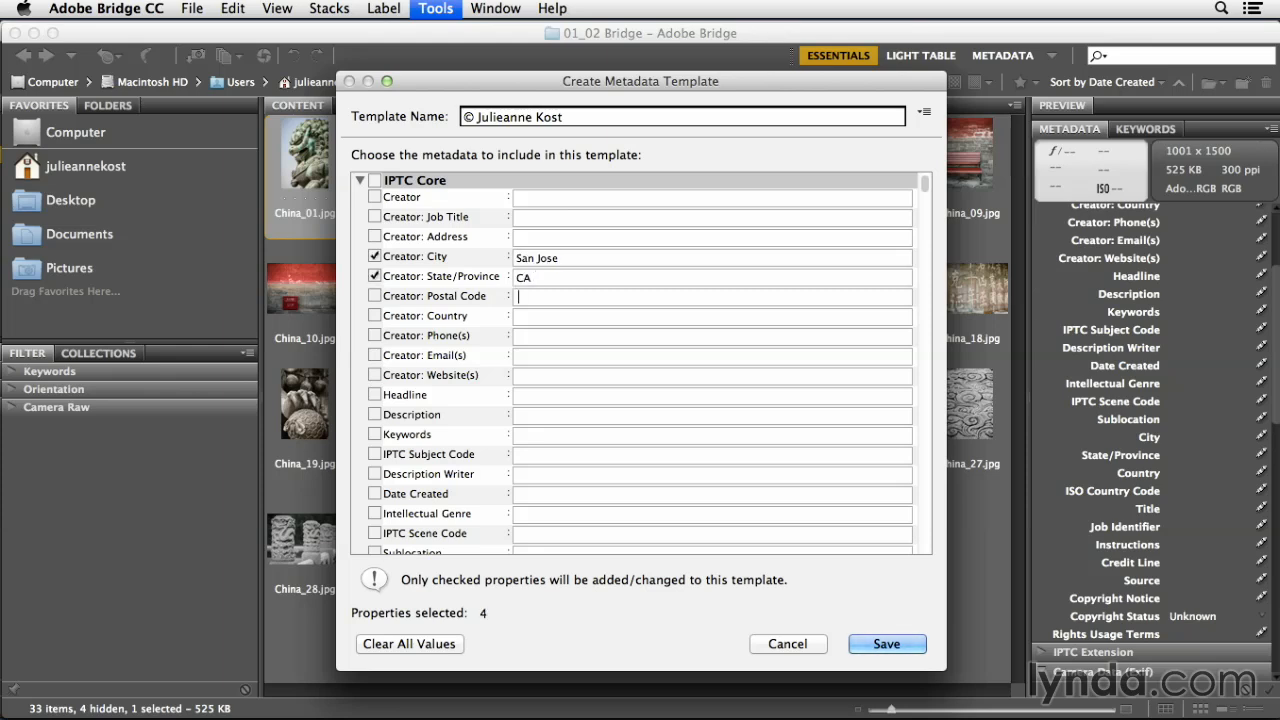
type("95110")
Step: Enter the creator's website address in the template and save the template
left_click(550, 376)
type("wwww.jkost.com")
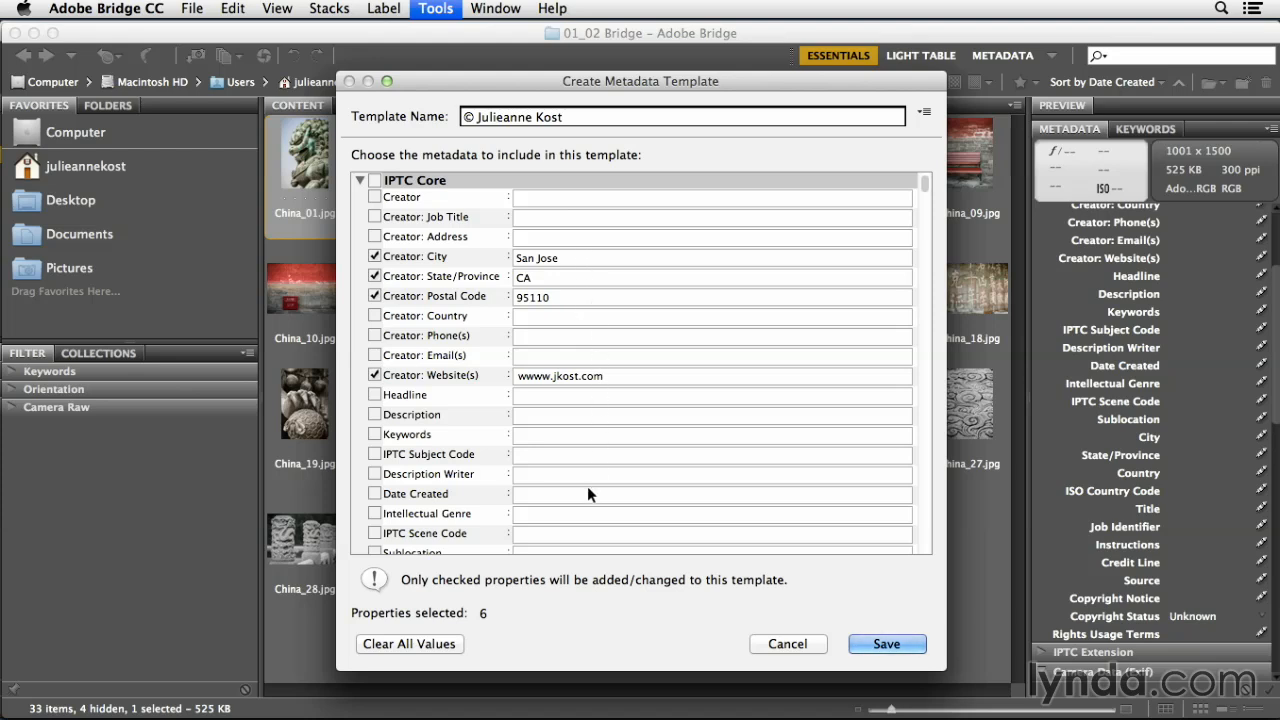
left_click(886, 644)
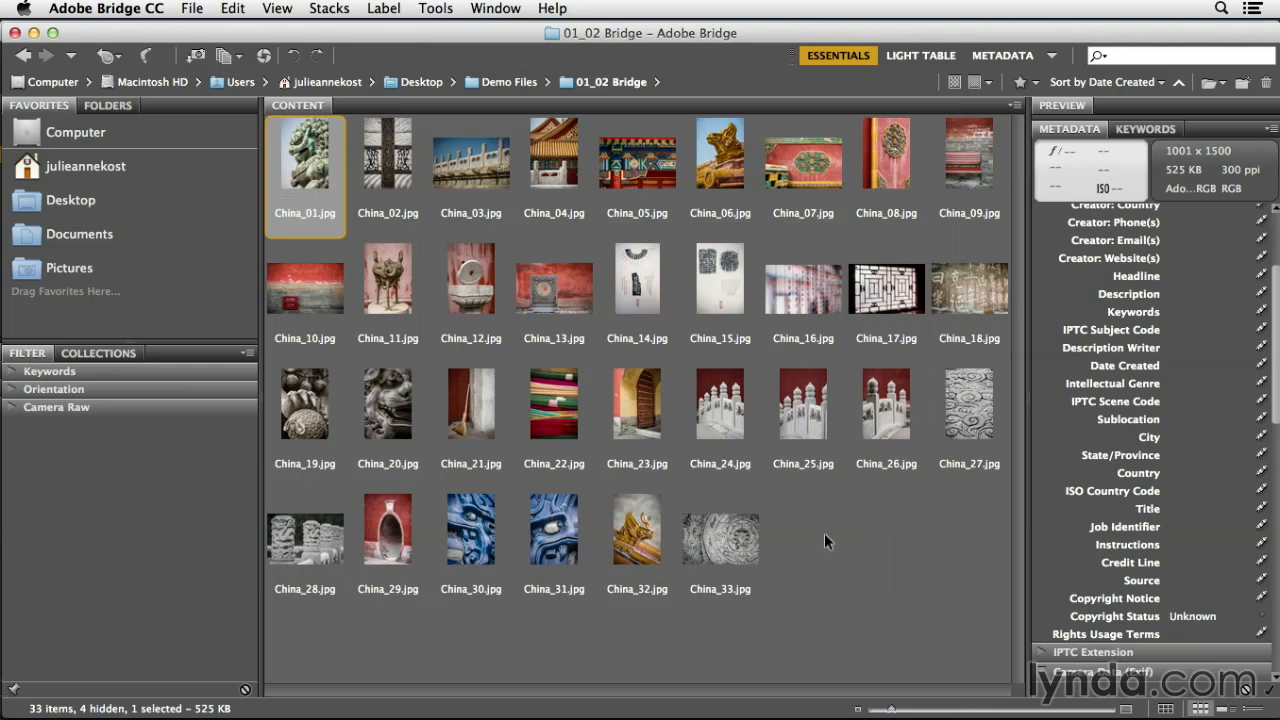
Step: Select all the images in the folder and append the saved copyright template's metadata to them
key("cmd+a")
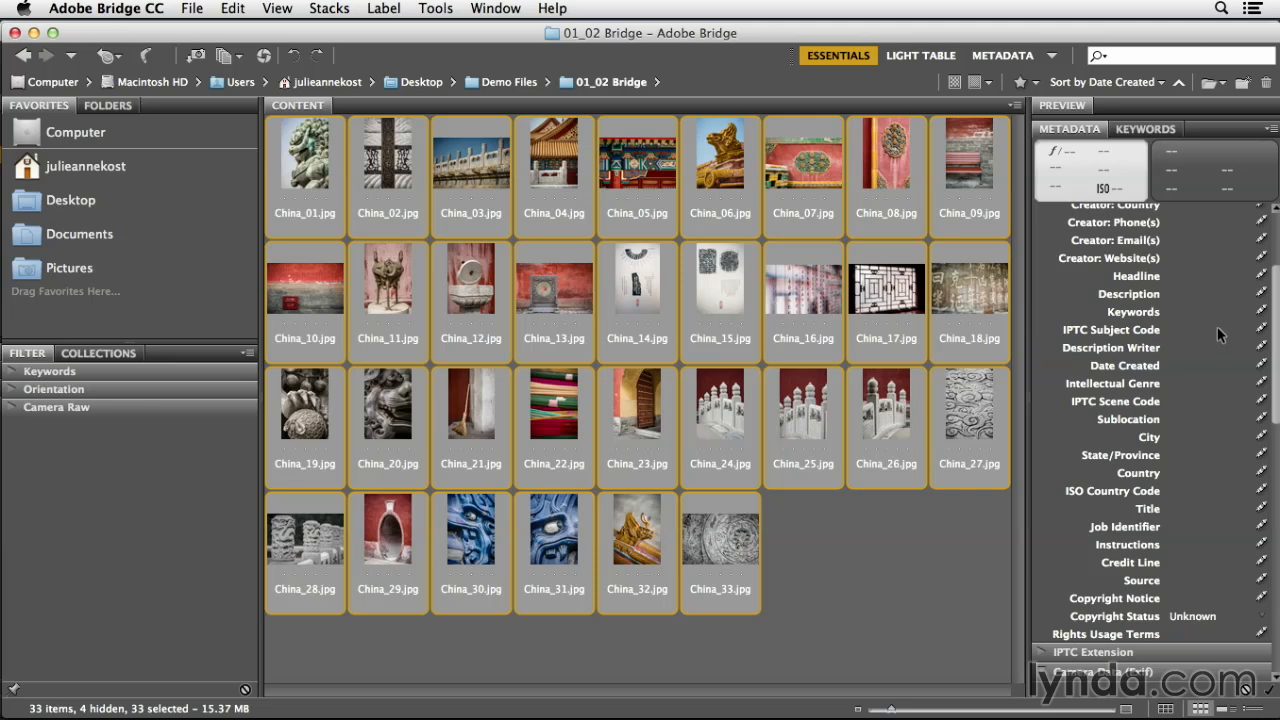
scroll(1217, 330, "up", 5)
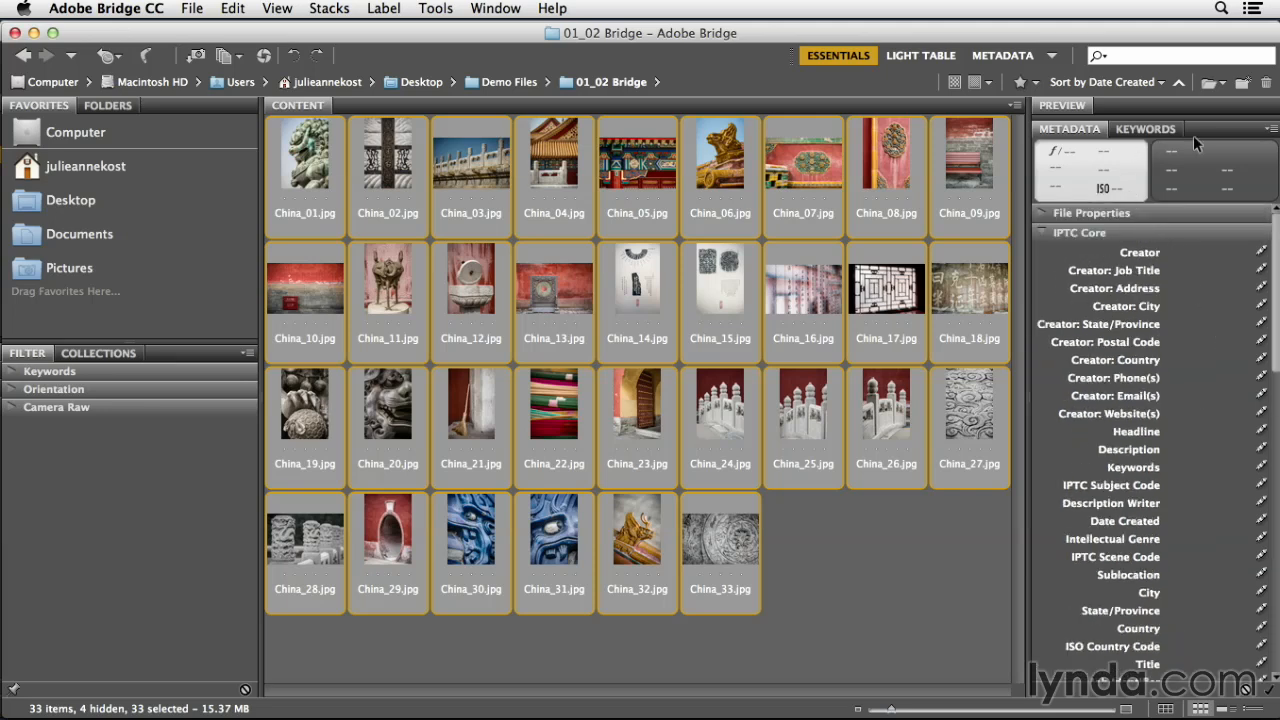
left_click(1272, 131)
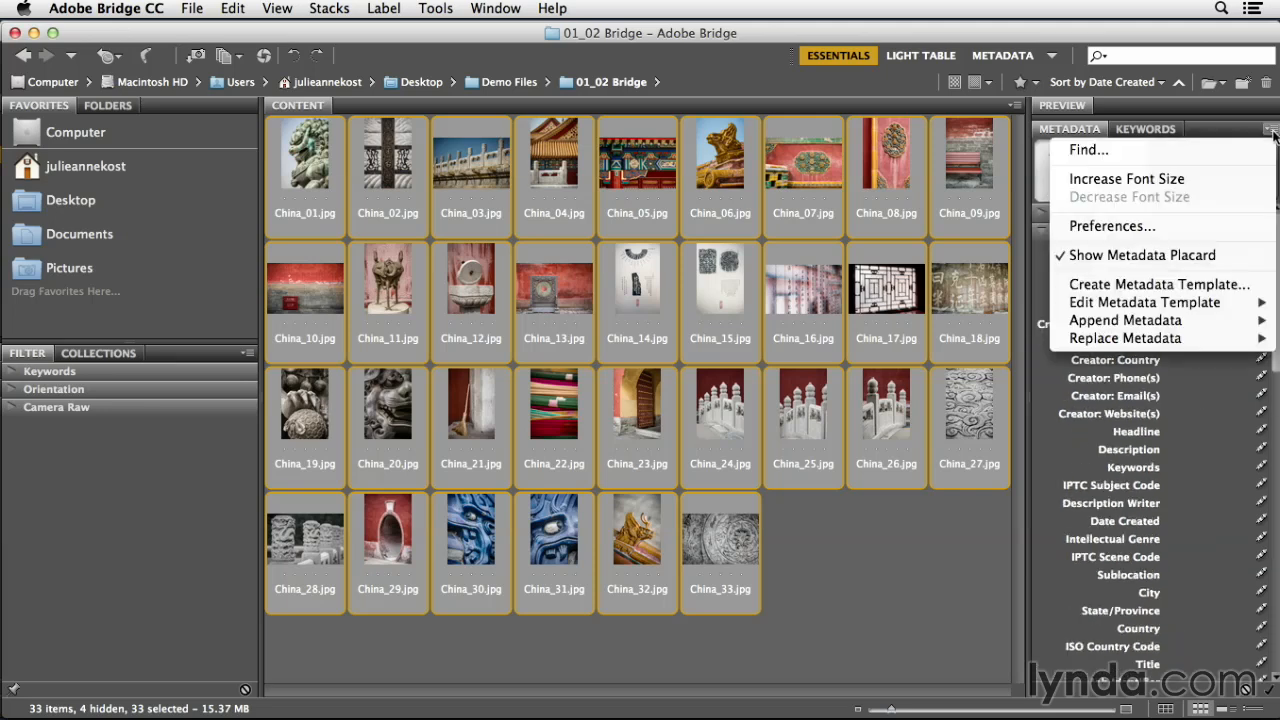
mouse_move(1200, 327)
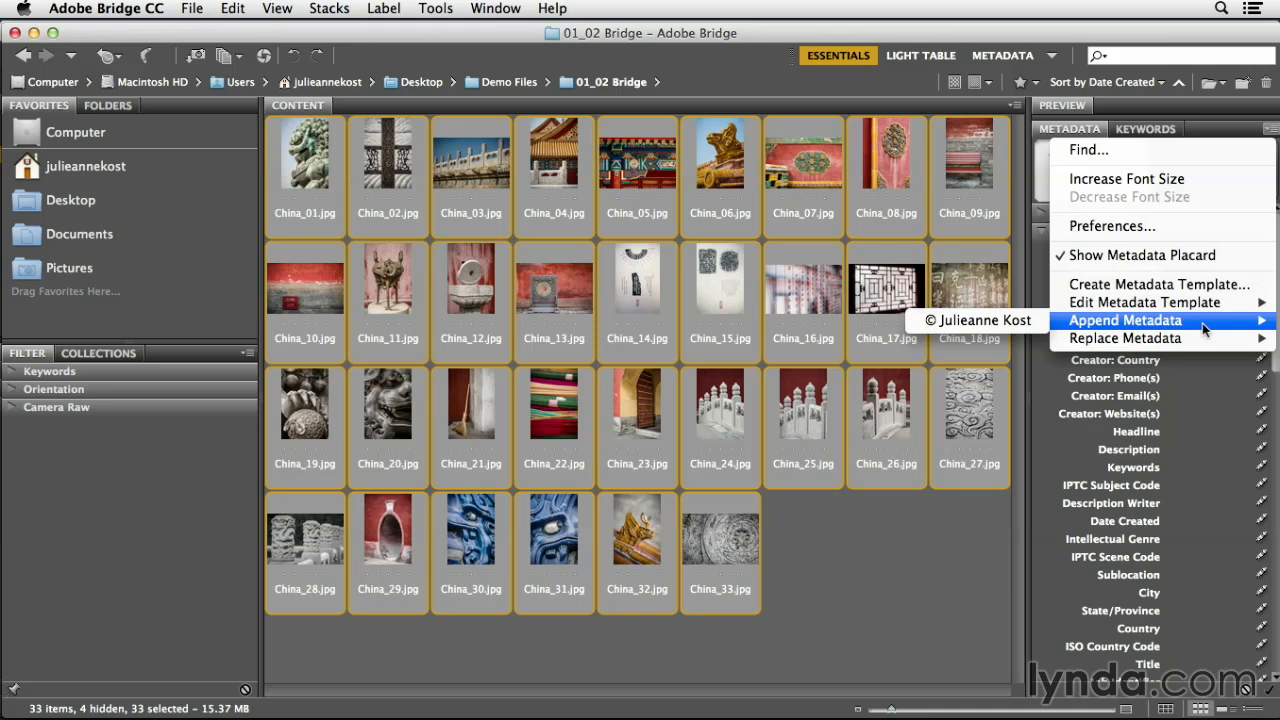
mouse_move(1207, 343)
left_click(990, 320)
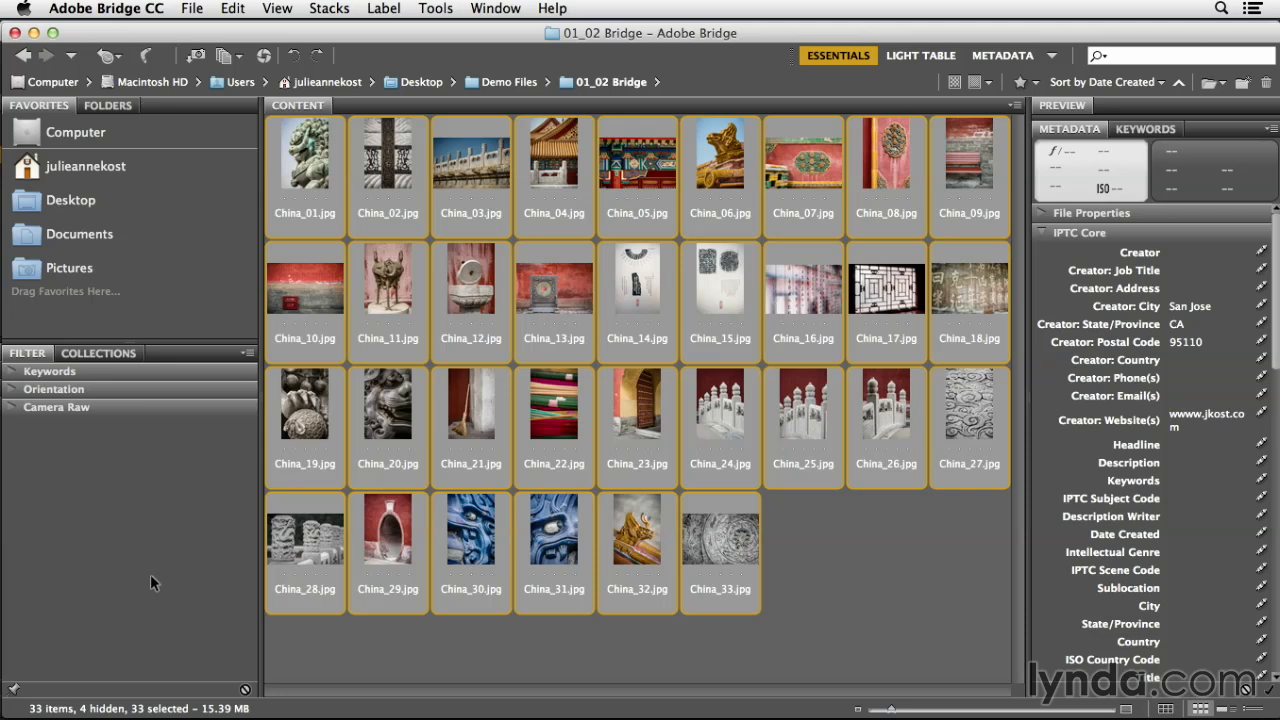
Step: Check the creator and copyright entries in the IPTC Core metadata of China_01.jpg
left_click(305, 176)
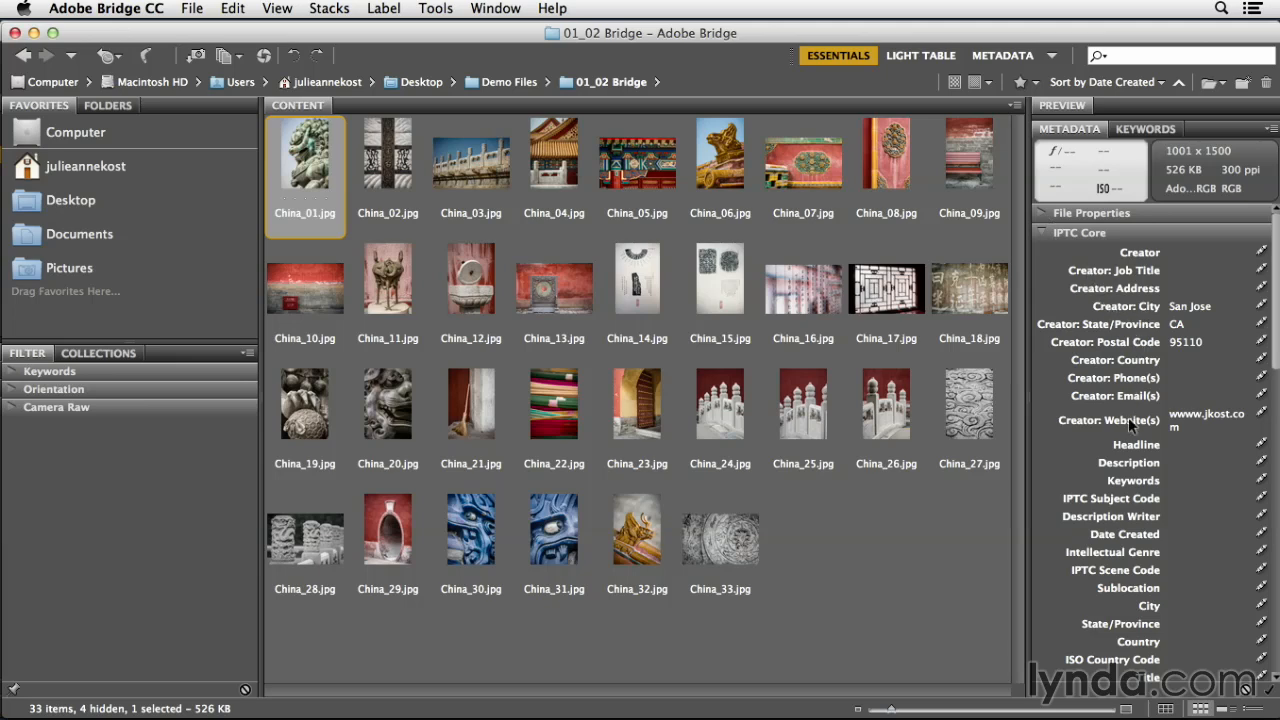
scroll(1129, 418, "down", 5)
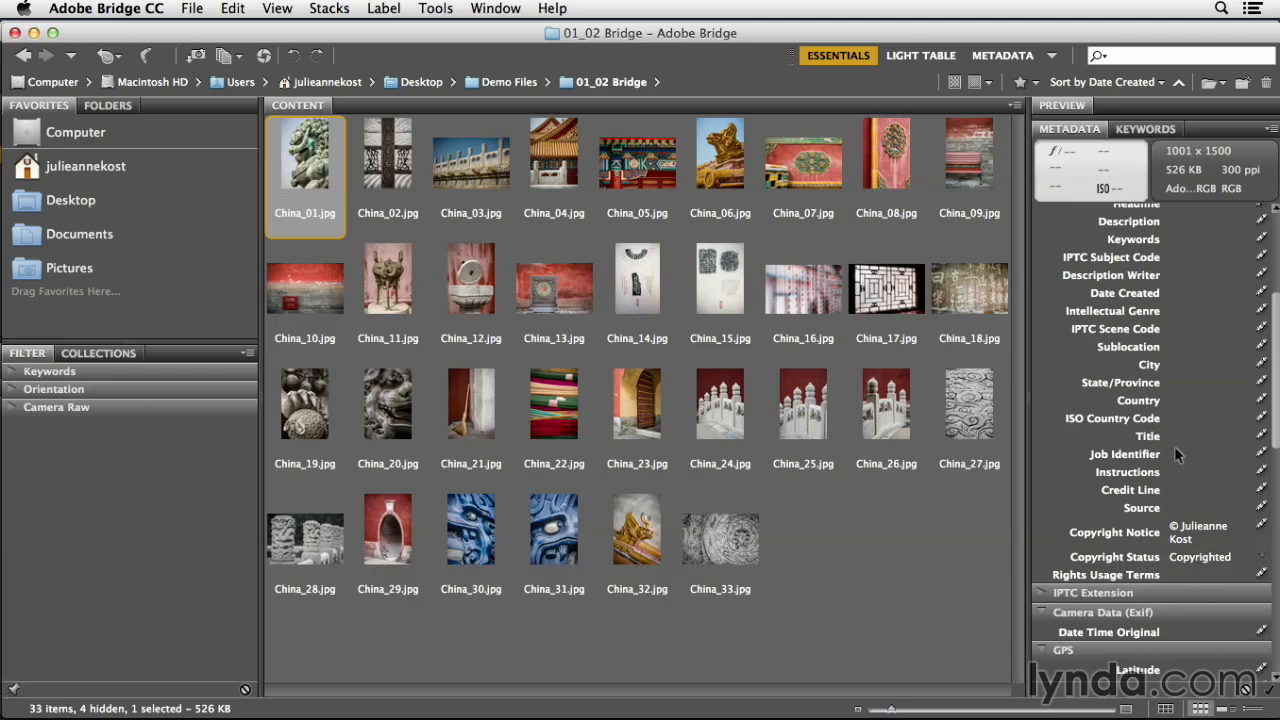
left_click(1272, 129)
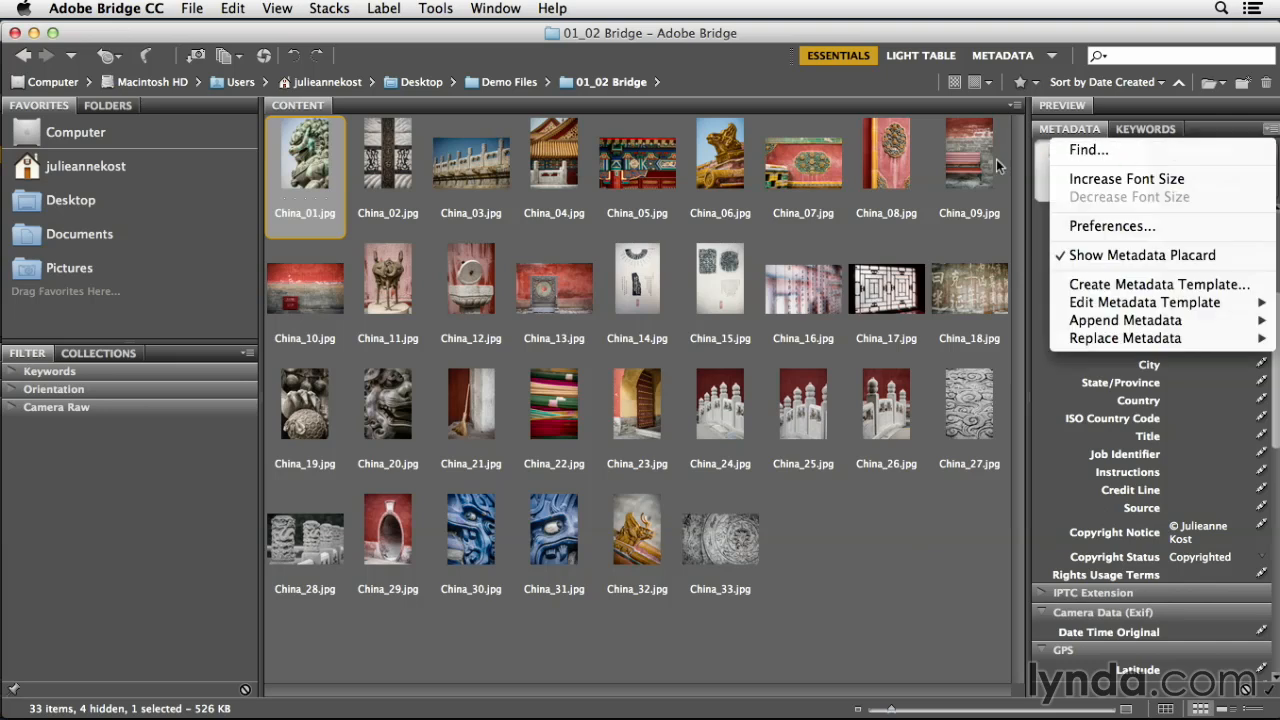
left_click(868, 167)
left_click(441, 10)
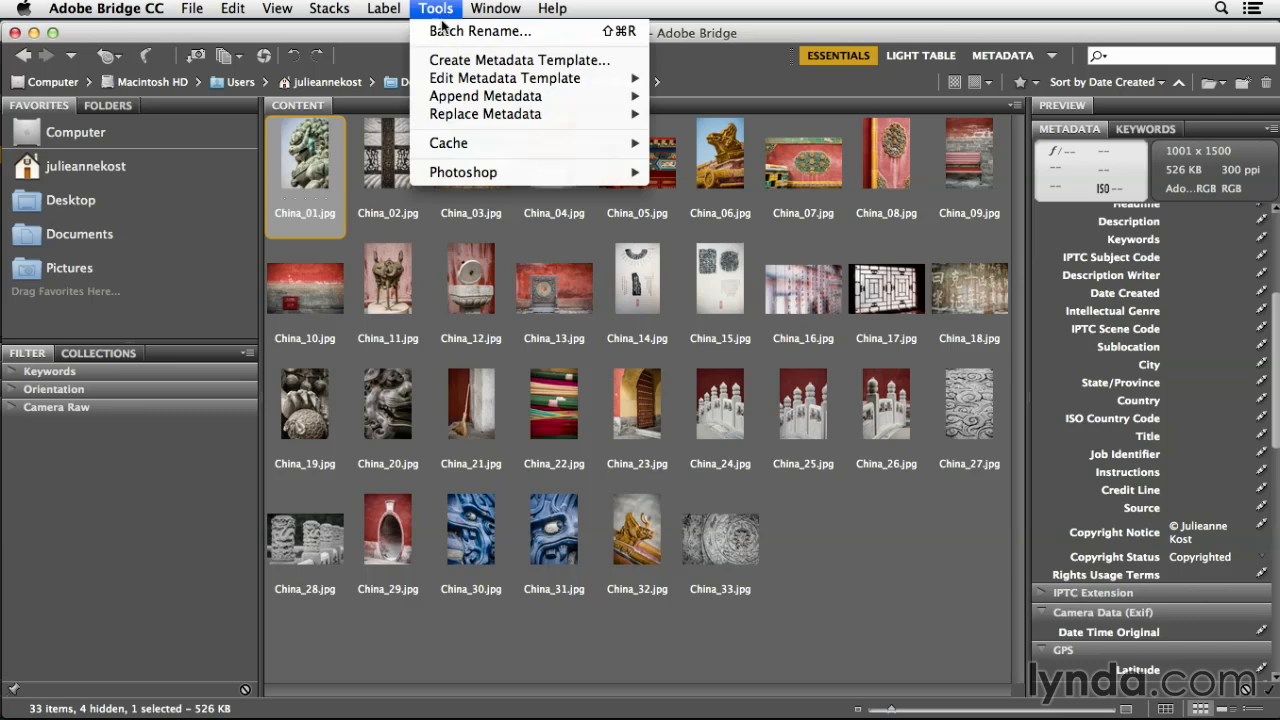
mouse_move(449, 97)
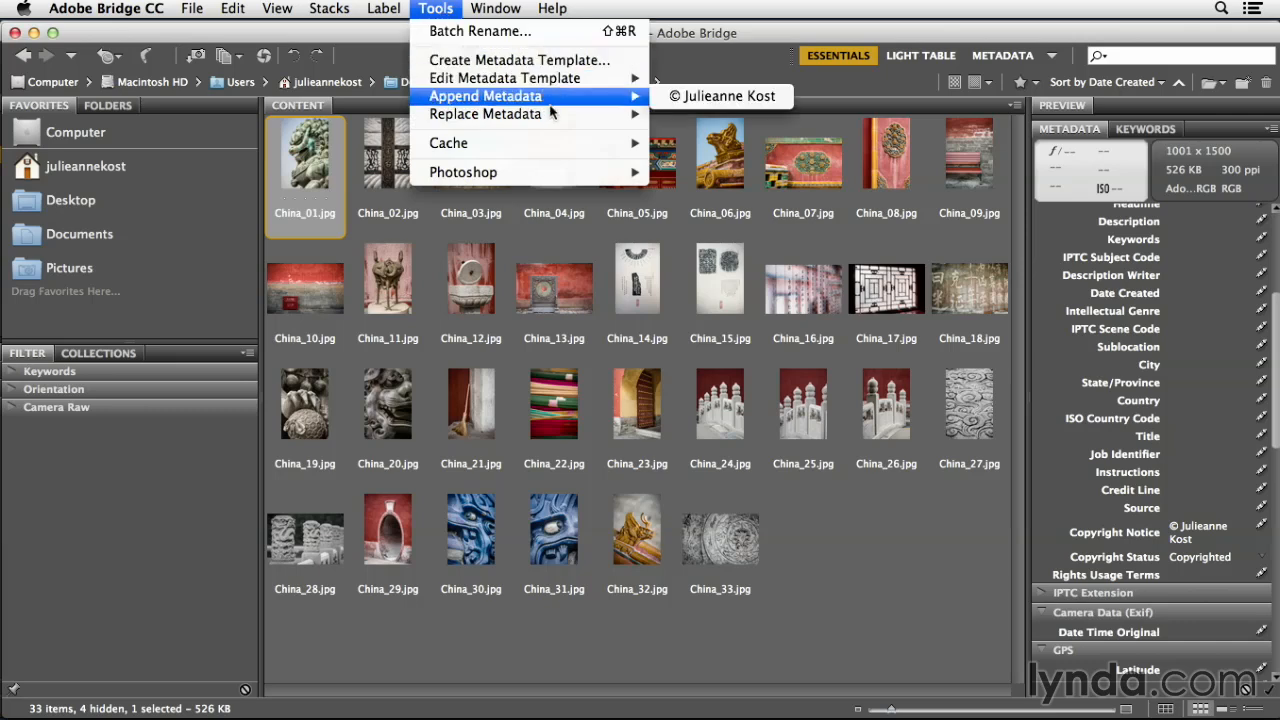
mouse_move(551, 116)
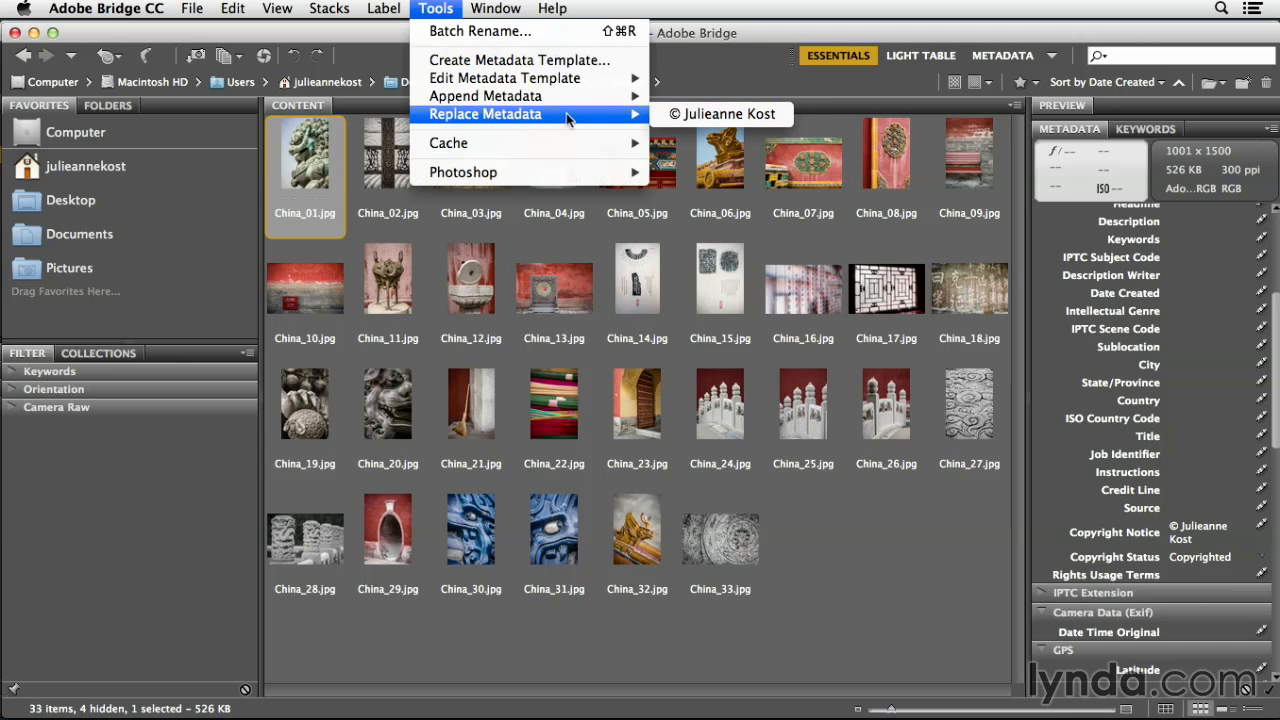
left_click(729, 202)
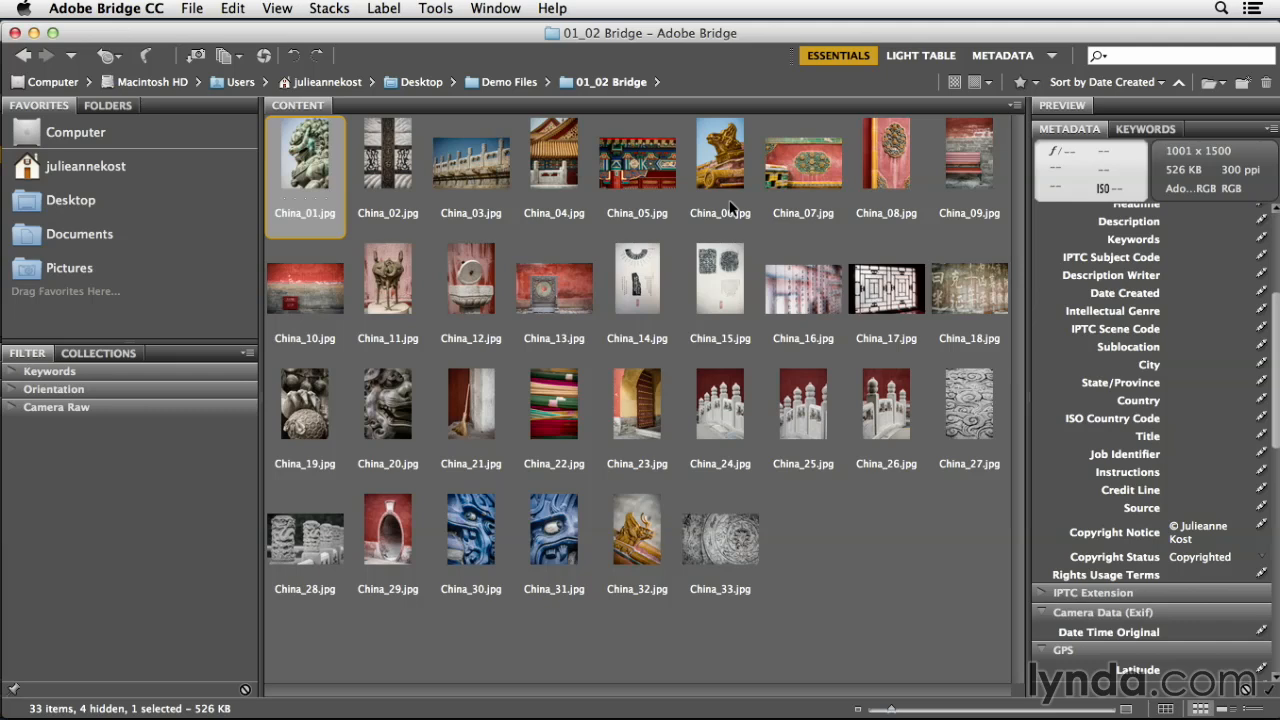